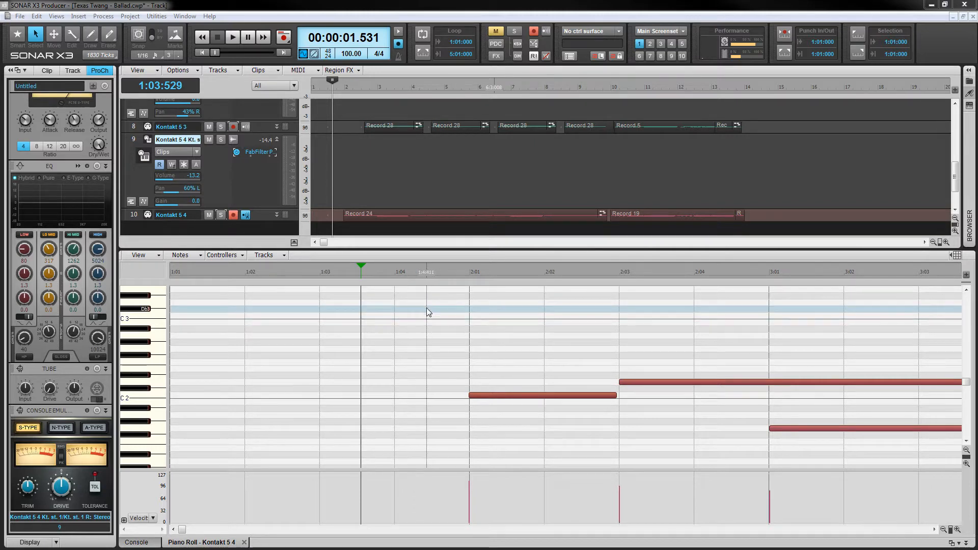
- Play back the MIDI part from just before bar 2 through the start of bar 6
left_click(426, 309)
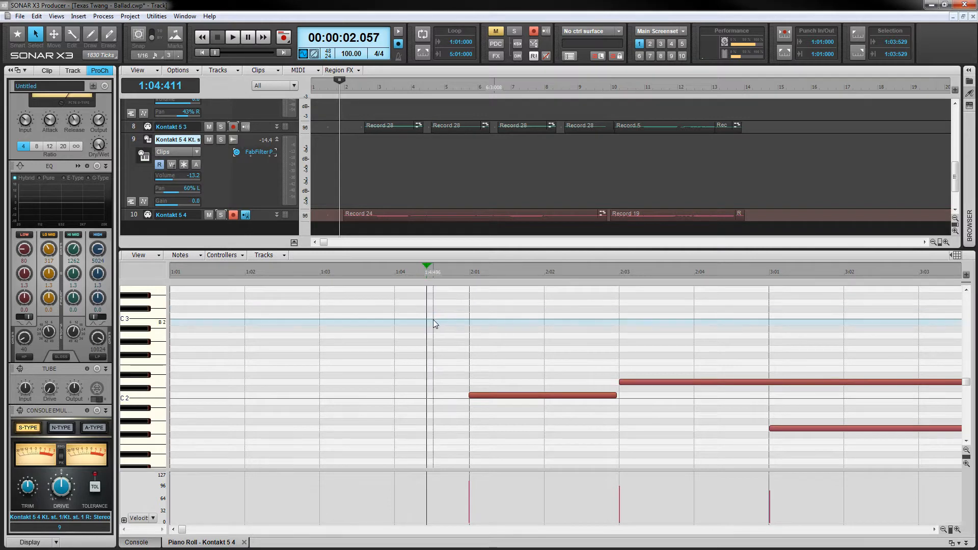
left_click(438, 321)
key("space")
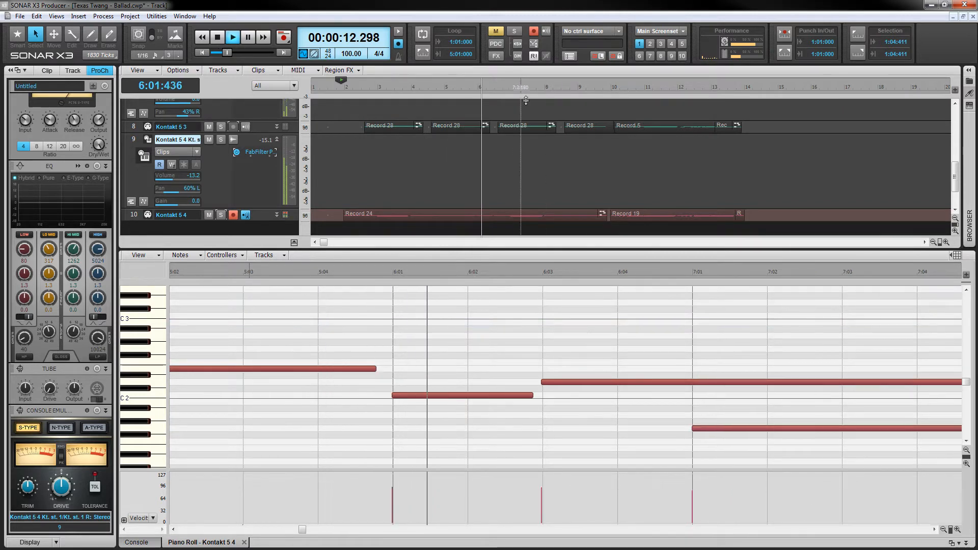
key("space")
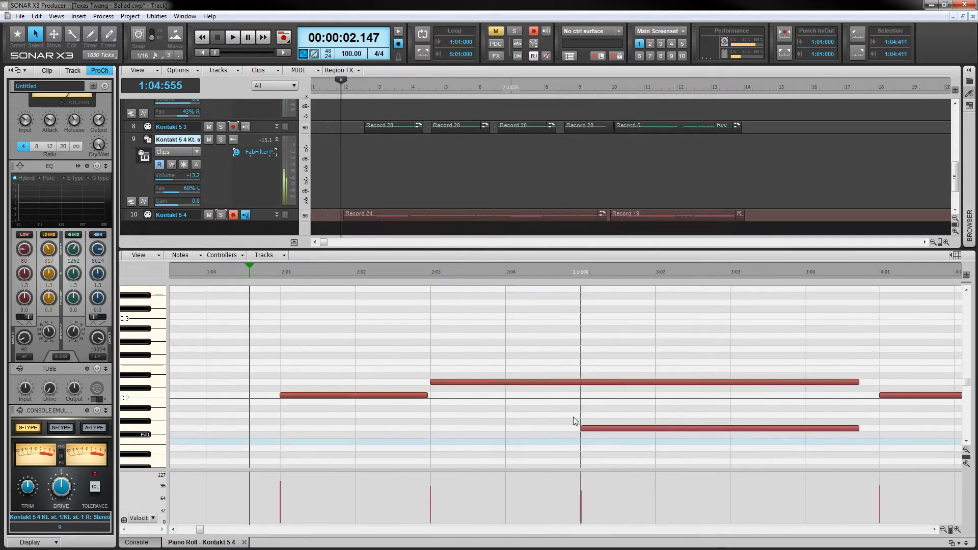
- Examine the D2-to-E2 transition into bar 5, highlighting the two long notes and placing the playhead at 4:04:754
left_click(784, 530)
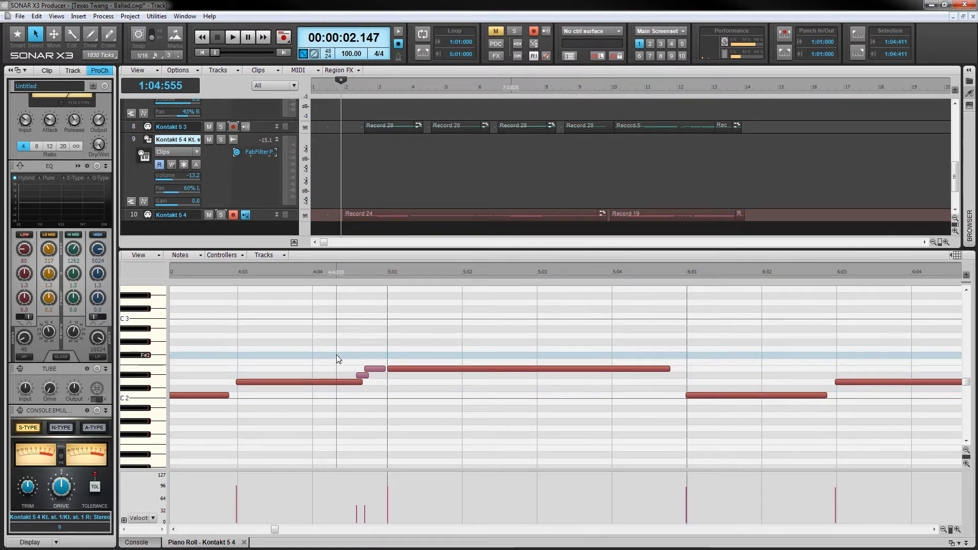
left_click_drag(298, 349, 283, 402)
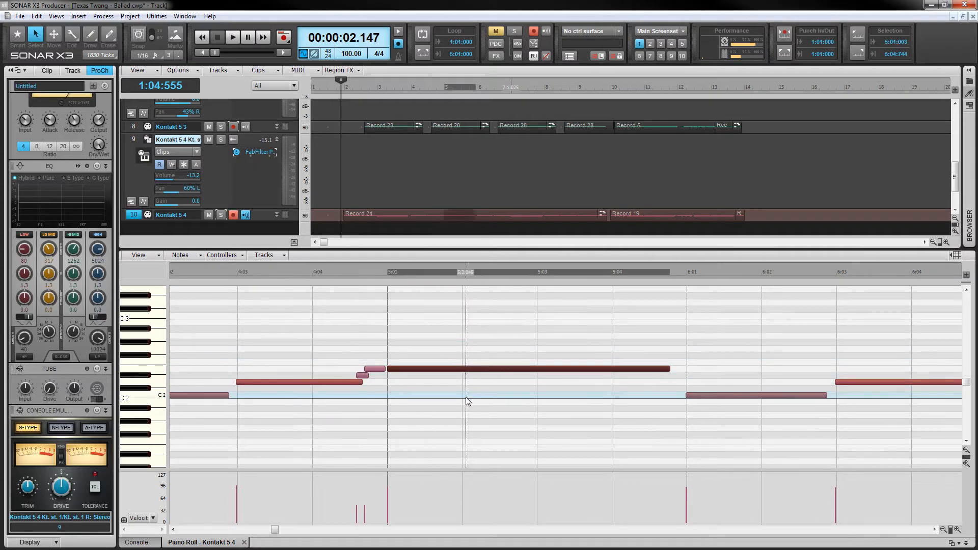
left_click(371, 340)
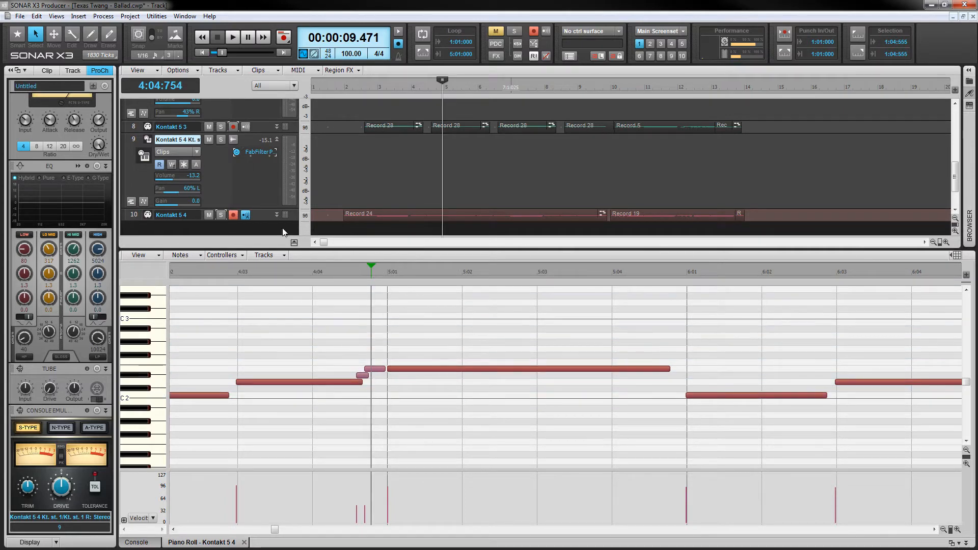
- Open the Kontakt 5 4 instrument, review the Evolution Texas Twang articulation list down to the slide articulations, and close it
left_click(148, 140)
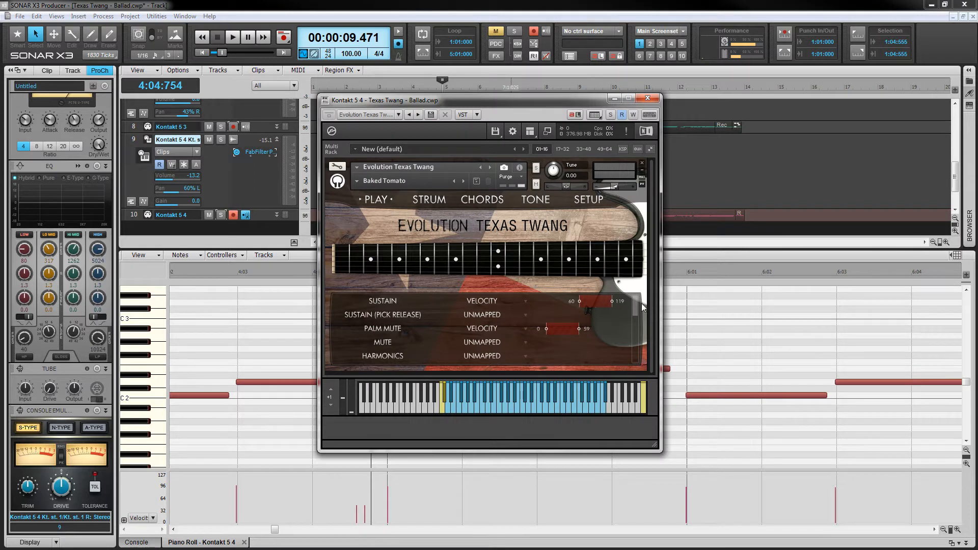
scroll(636, 311, "down", 7)
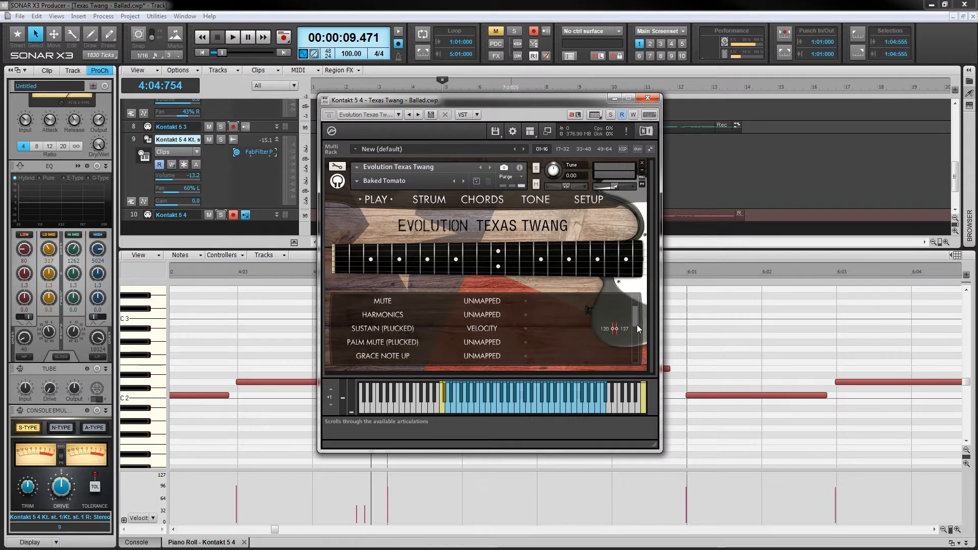
scroll(636, 358, "down", 3)
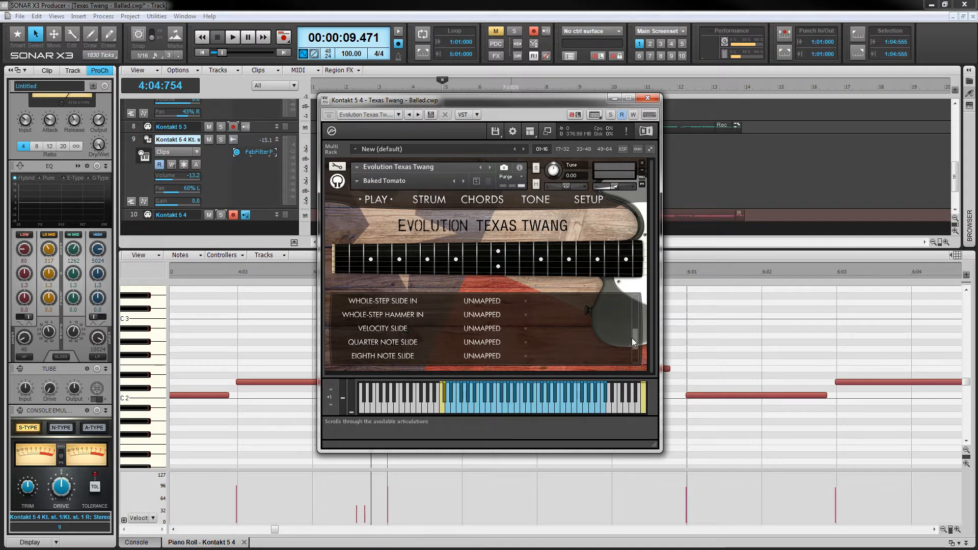
scroll(636, 341, "down", 1)
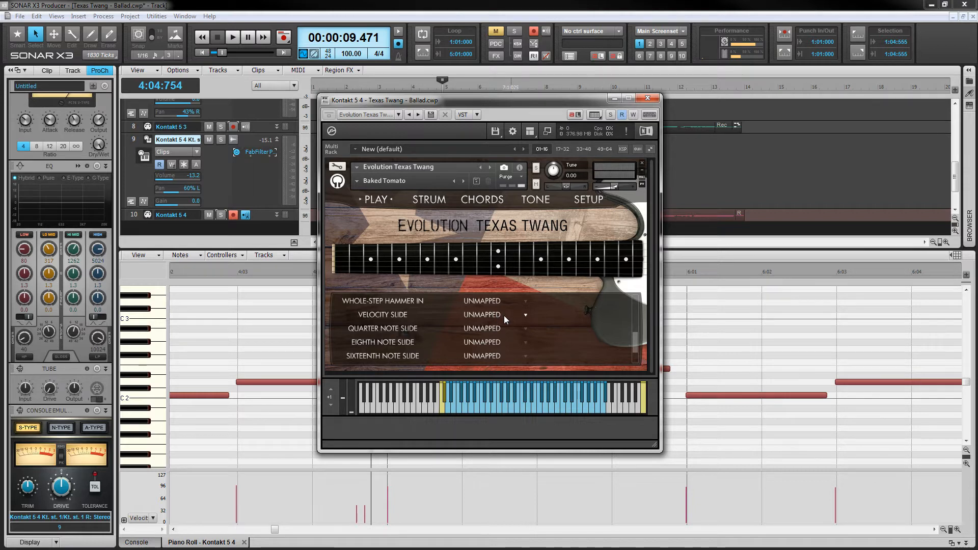
left_click(650, 98)
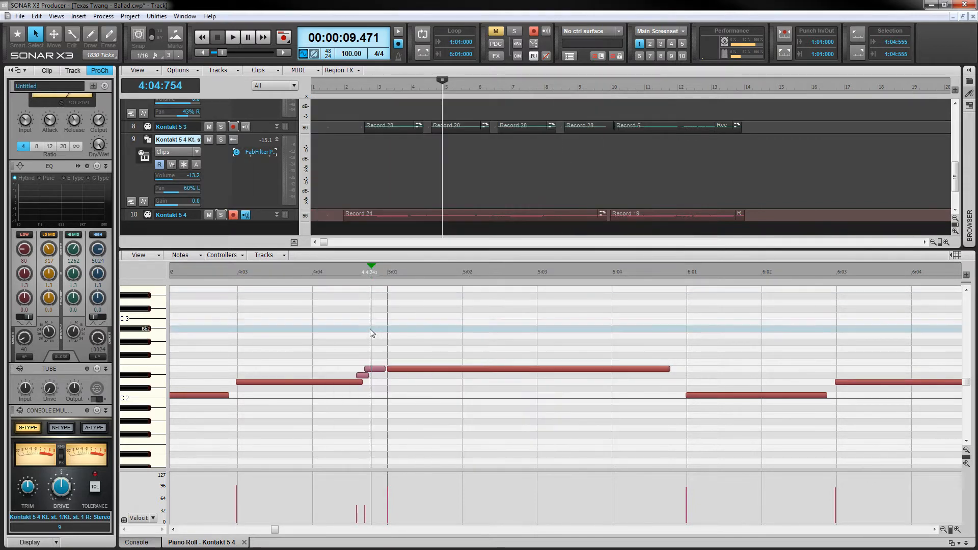
- Solo the Kontakt 5 4 track and play back the walk-up into bar 5 from just before 4:03
left_click(355, 344)
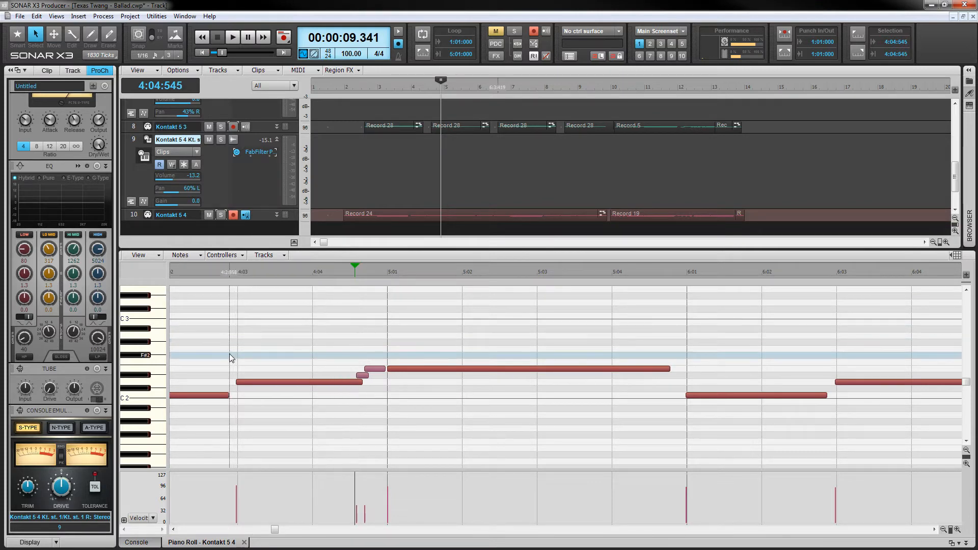
left_click(230, 354)
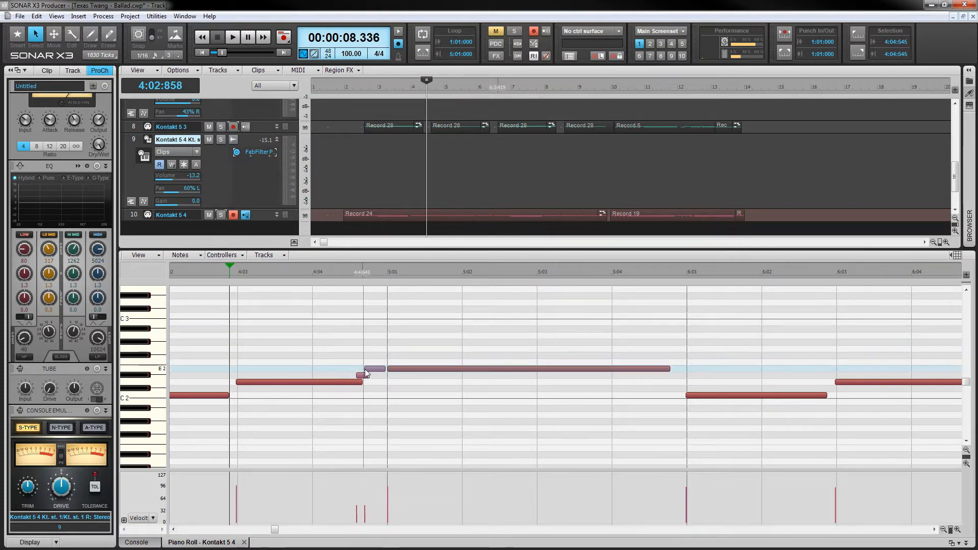
left_click(217, 374)
left_click(221, 216)
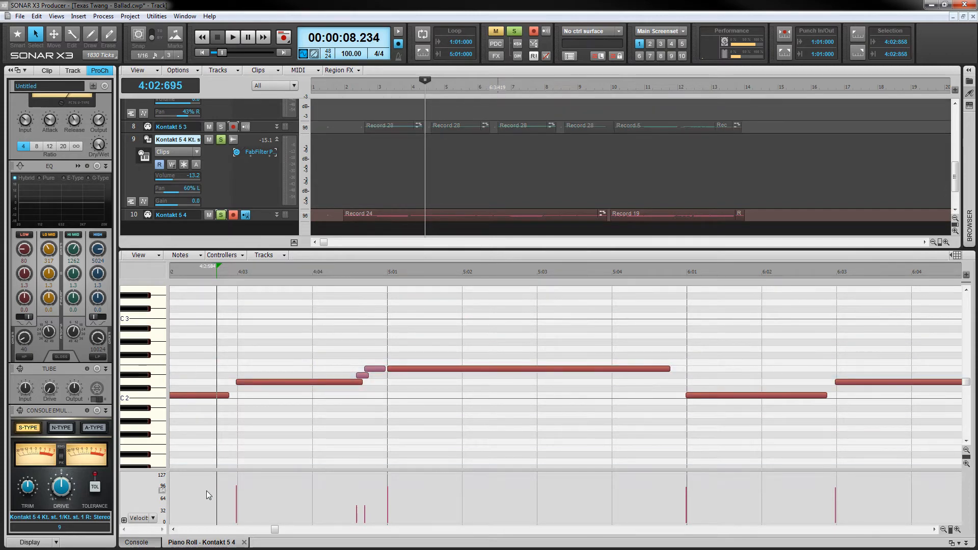
key("space")
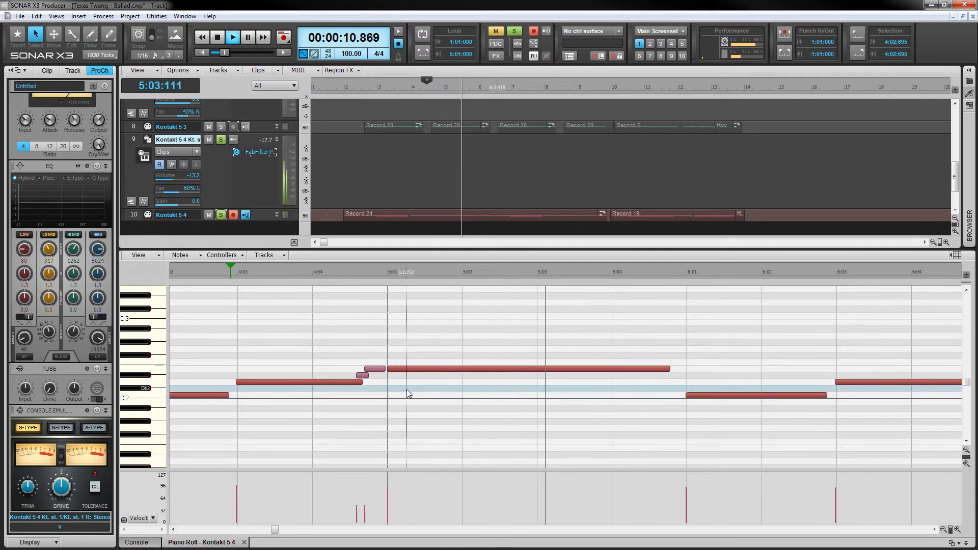
key("space")
- Examine the D2-to-E2 transition into bar 9 and highlight its two long notes
left_click(935, 530)
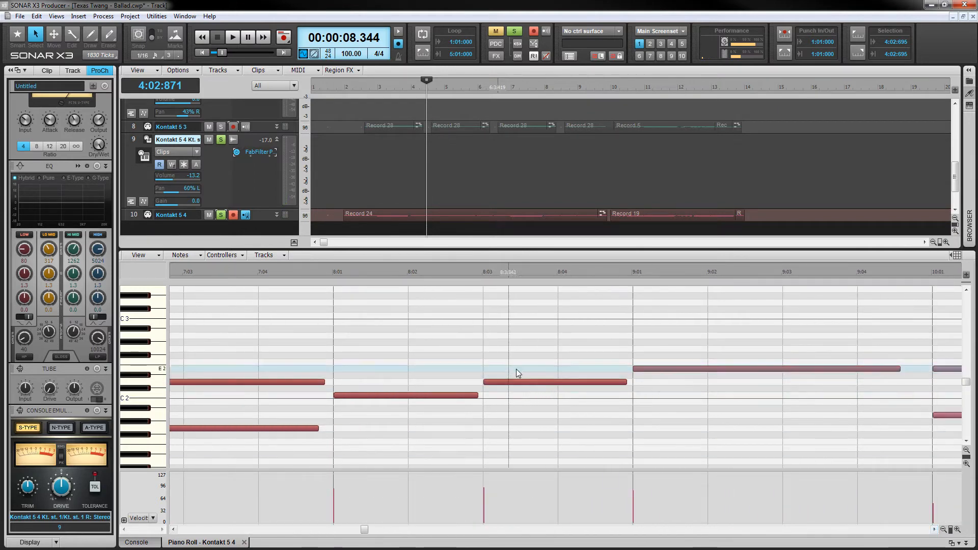
left_click(479, 350)
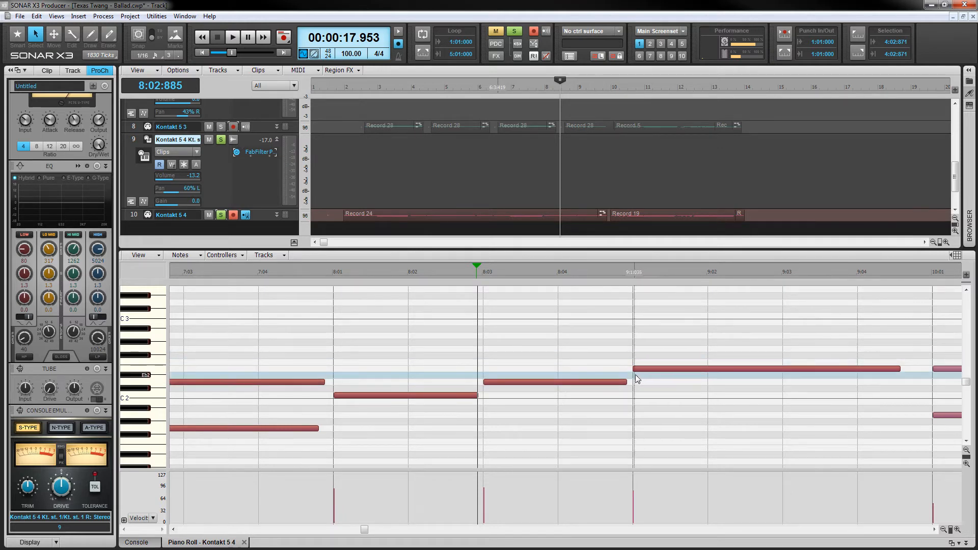
key("F5")
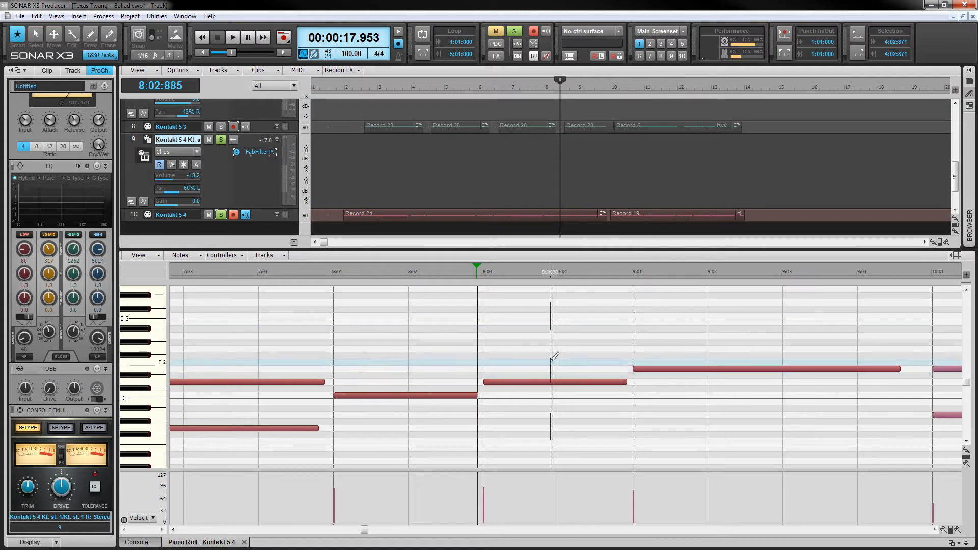
key("F6")
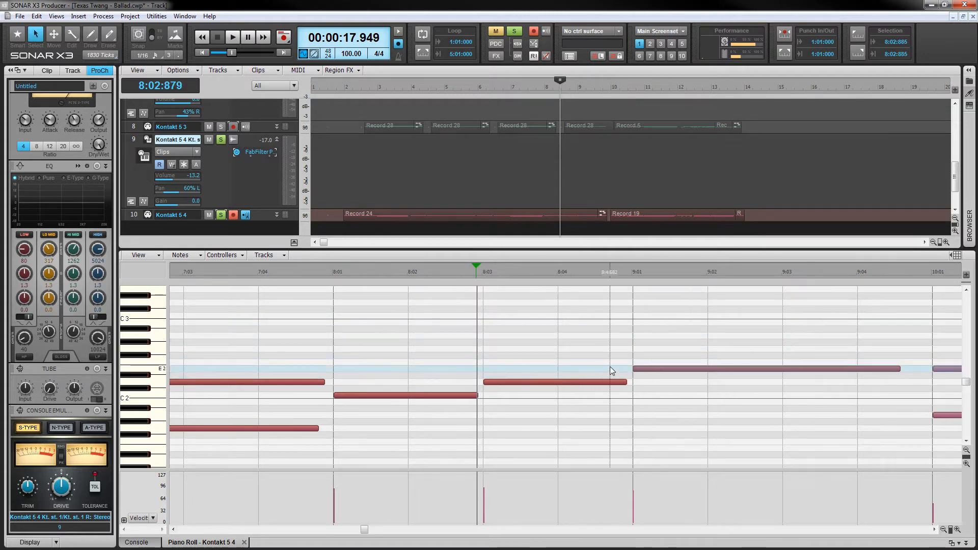
key("F5")
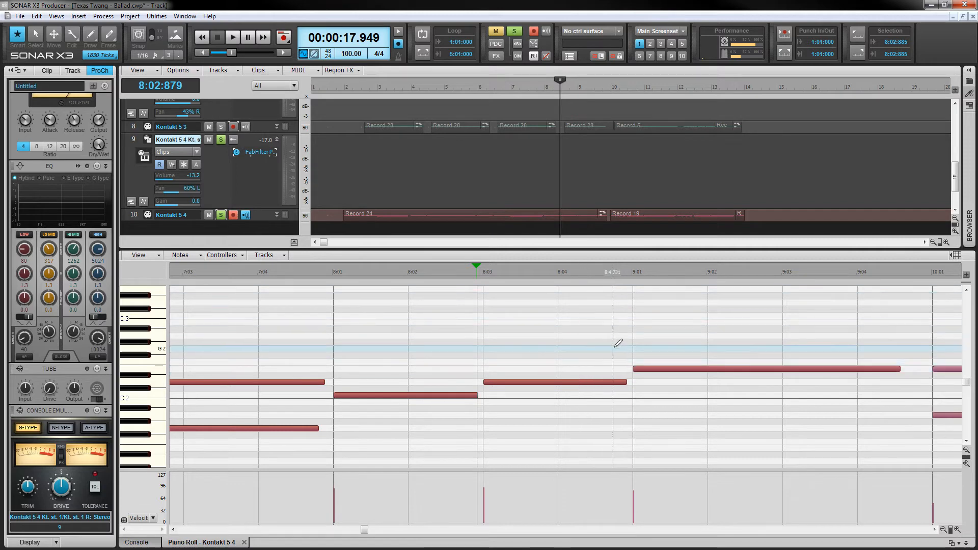
key("F6")
left_click_drag(524, 371, 549, 392)
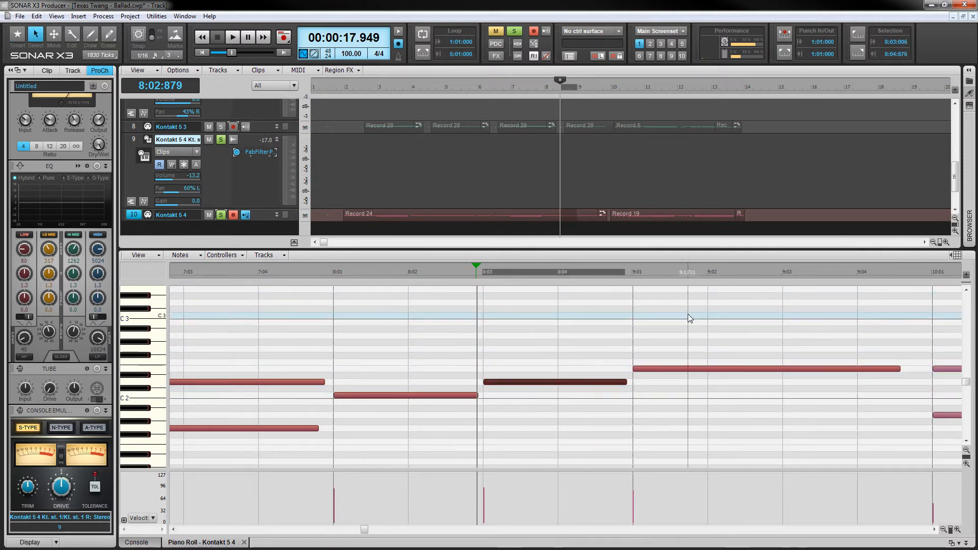
left_click_drag(684, 351, 707, 378)
- Shorten the D2 note before bar 9 and add short overlapping D#2 and E2 notes leading into the long E2 note
left_click(601, 373)
key("F5")
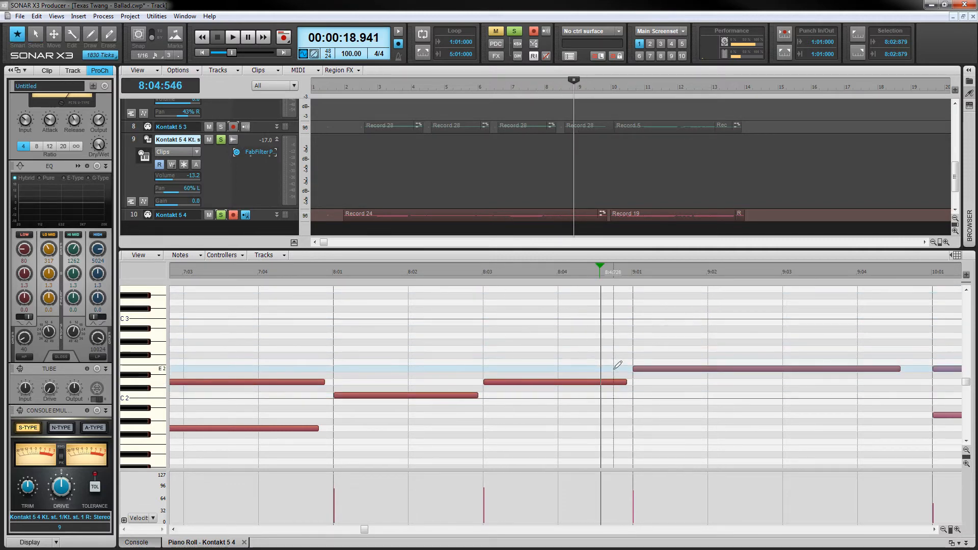
mouse_move(613, 367)
left_mouse_down()
mouse_move(634, 362)
mouse_move(602, 387)
mouse_move(618, 374)
mouse_move(603, 378)
left_mouse_up()
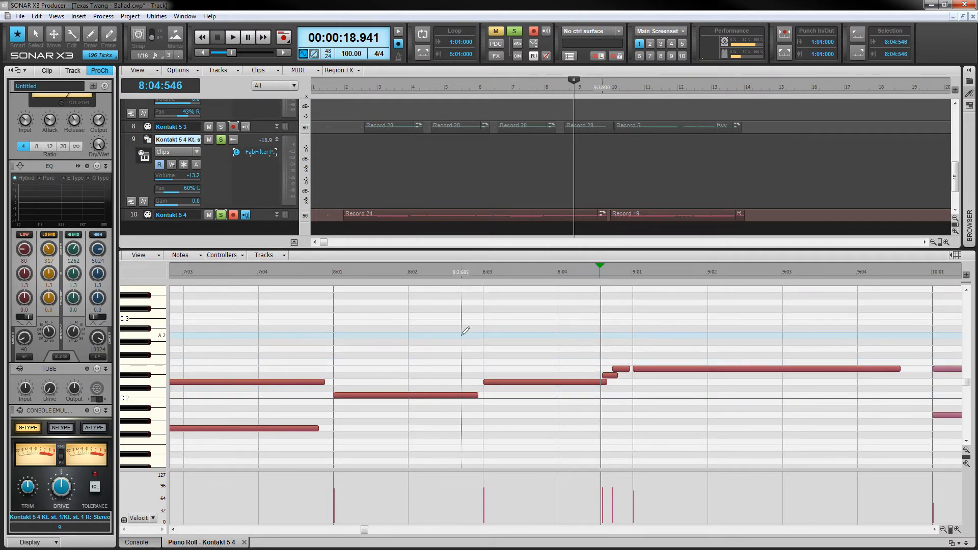
- Play back the new walk-up into bar 9 from just before 8:03
left_click(461, 334)
key("ctrl+z")
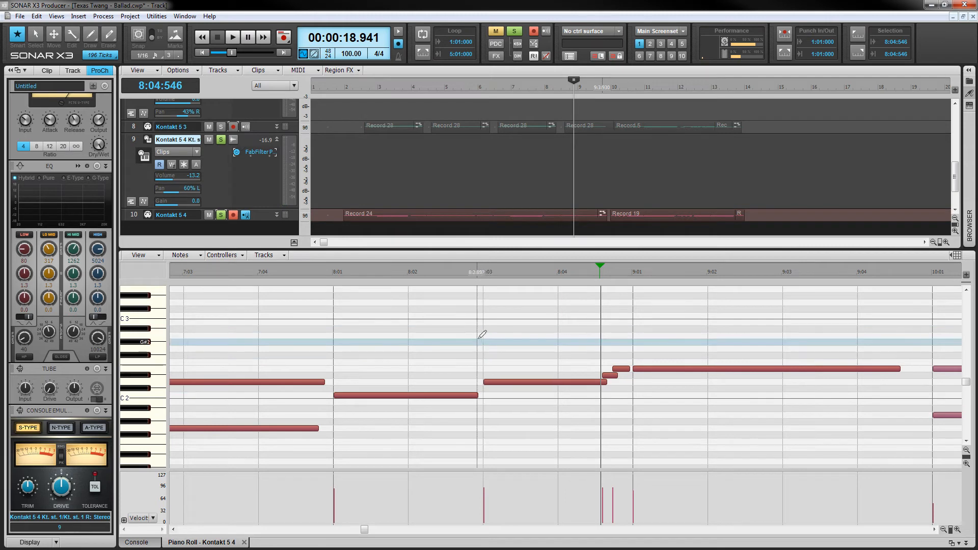
left_click(479, 335)
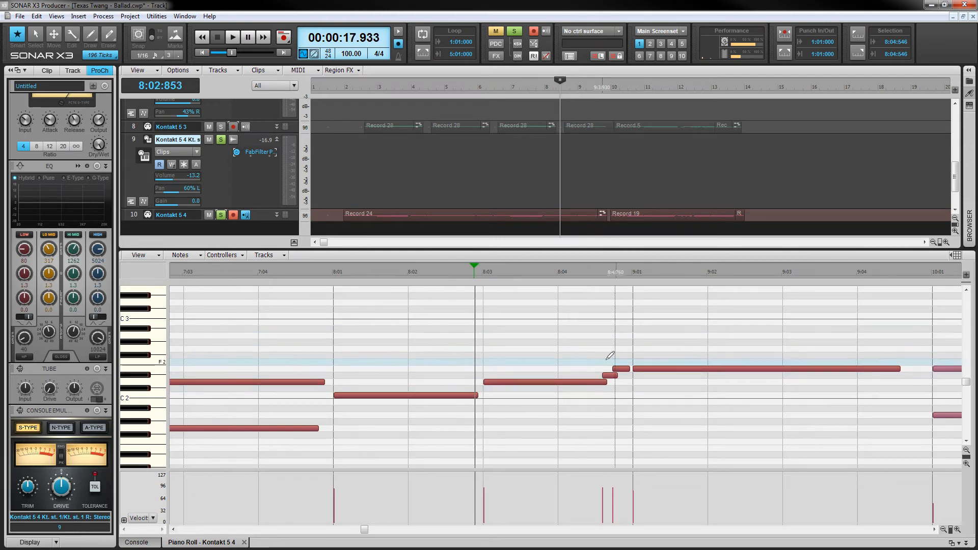
key("space")
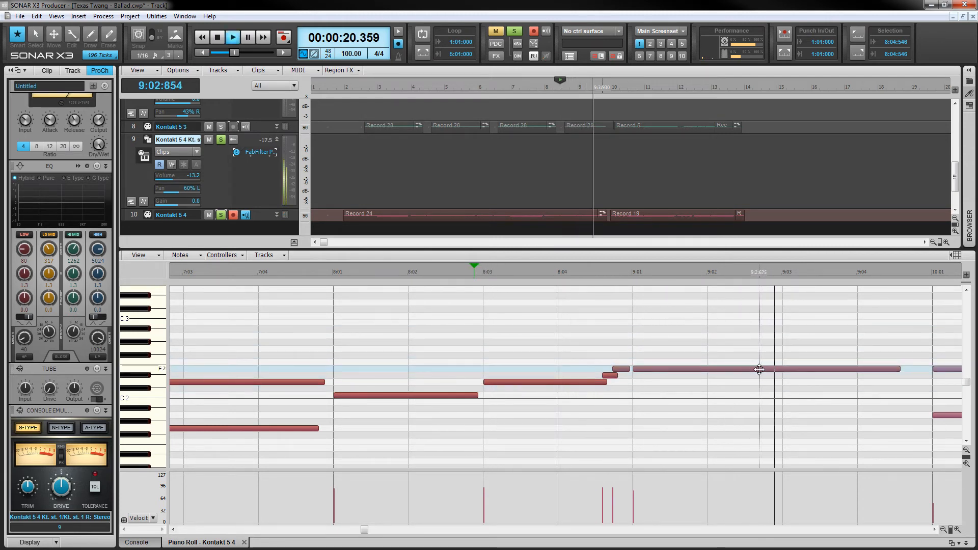
key("space")
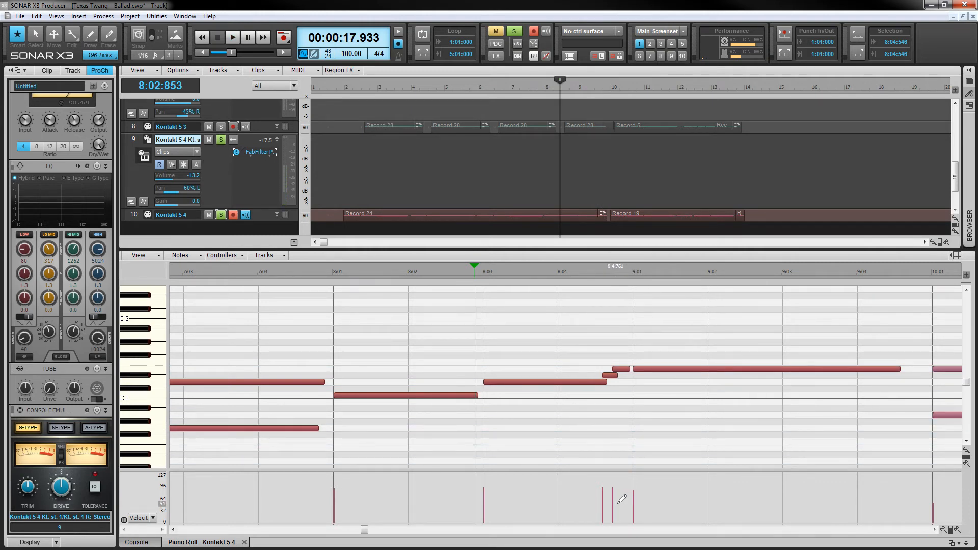
- Lower the velocities of the two short walk-up notes before bar 9 to about 32 and play the passage back
left_click_drag(617, 481, 601, 480)
left_click_drag(619, 508, 601, 509)
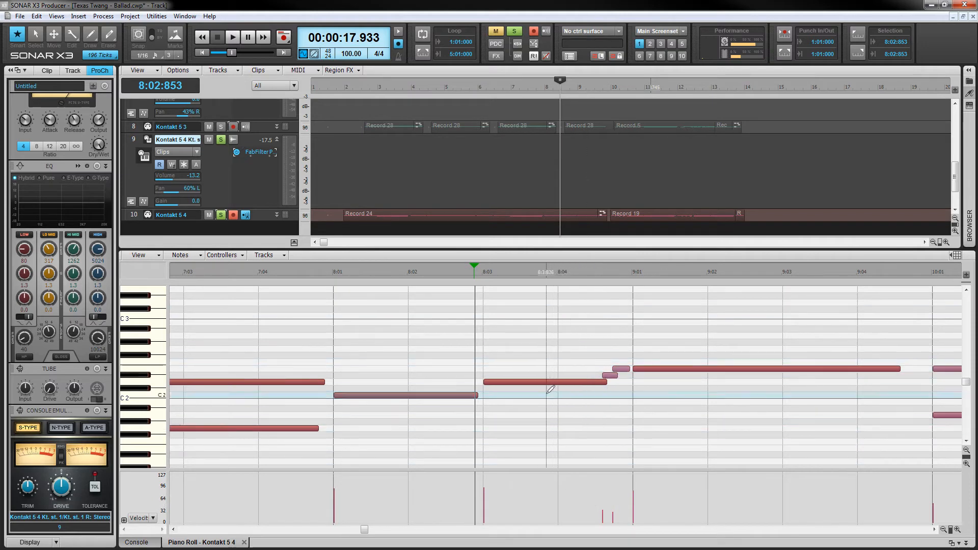
key("space")
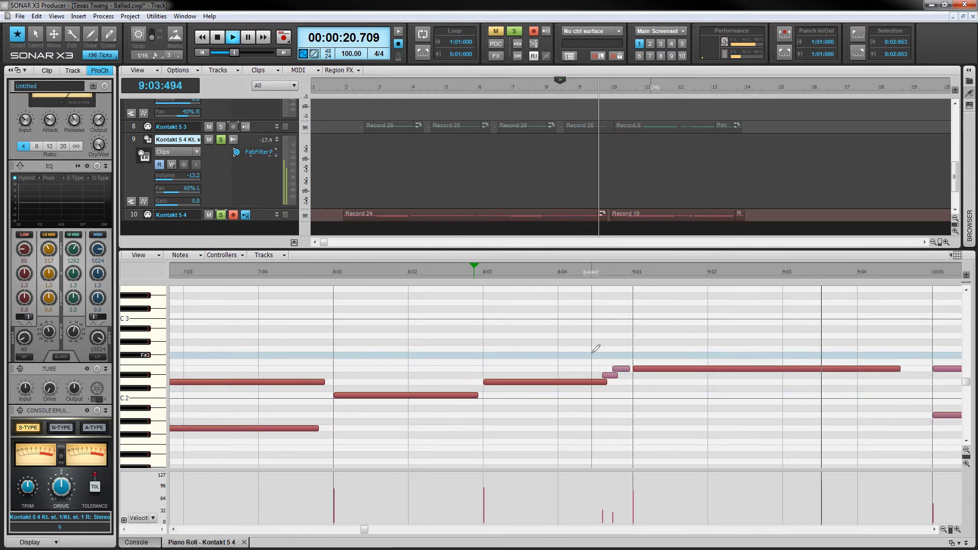
key("space")
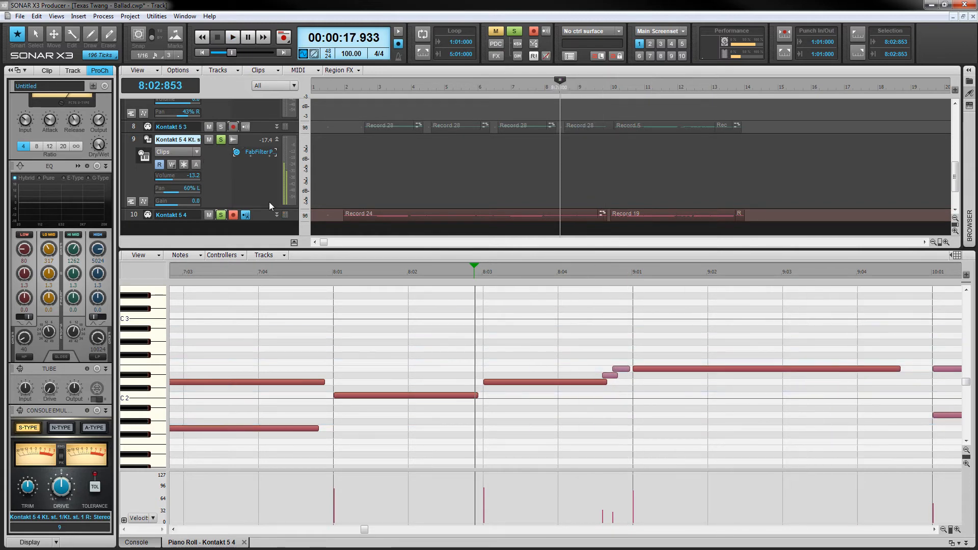
- Unsolo the Kontakt 5 4 track and play the walk-up in the full mix from just before bar 8
left_click(223, 141)
left_click(332, 345)
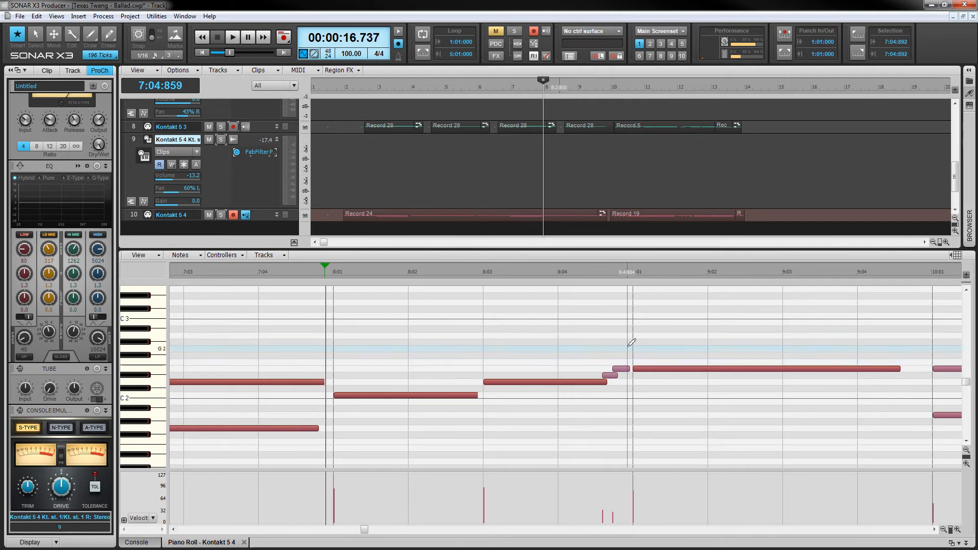
key("space")
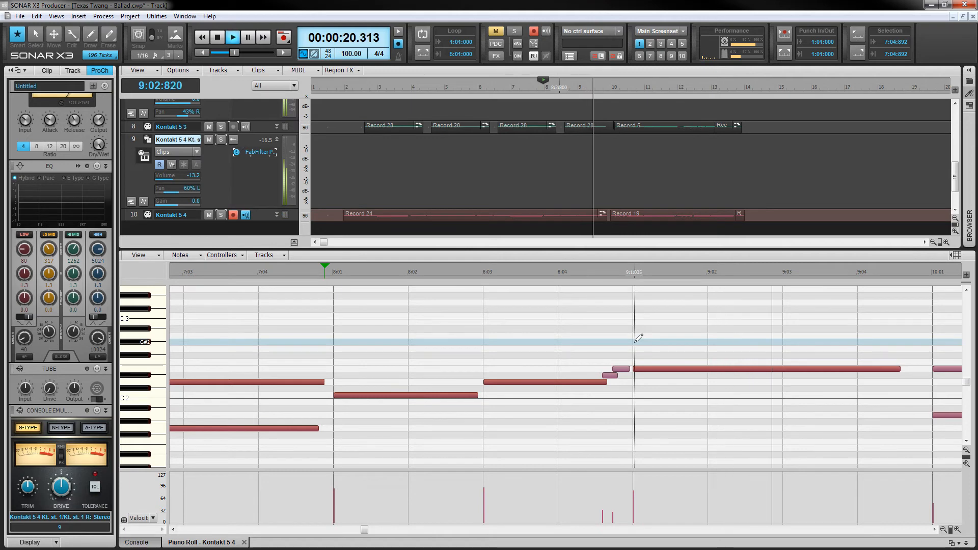
key("space")
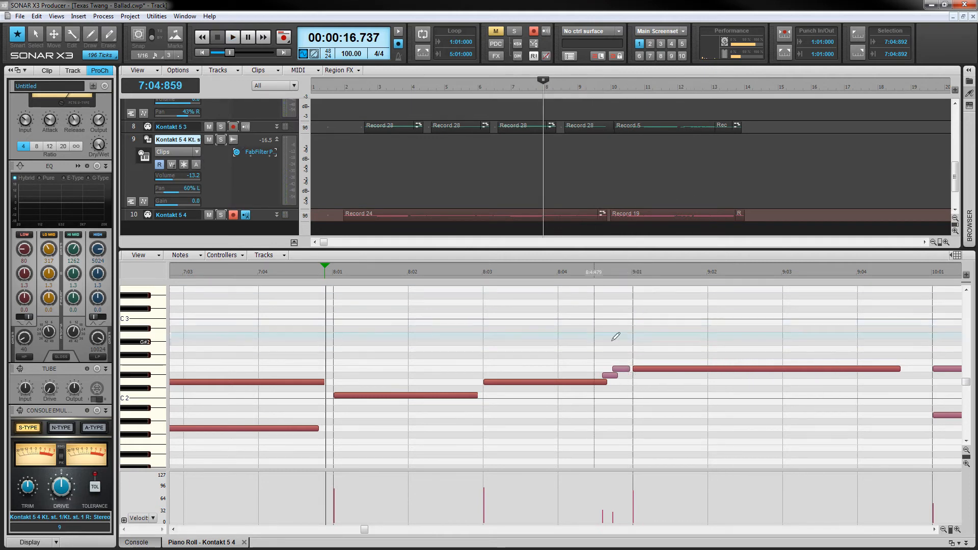
- Start the short D#2 note before bar 9 slightly later and extend the preceding D2 note slightly
left_click(466, 344)
left_click(597, 349)
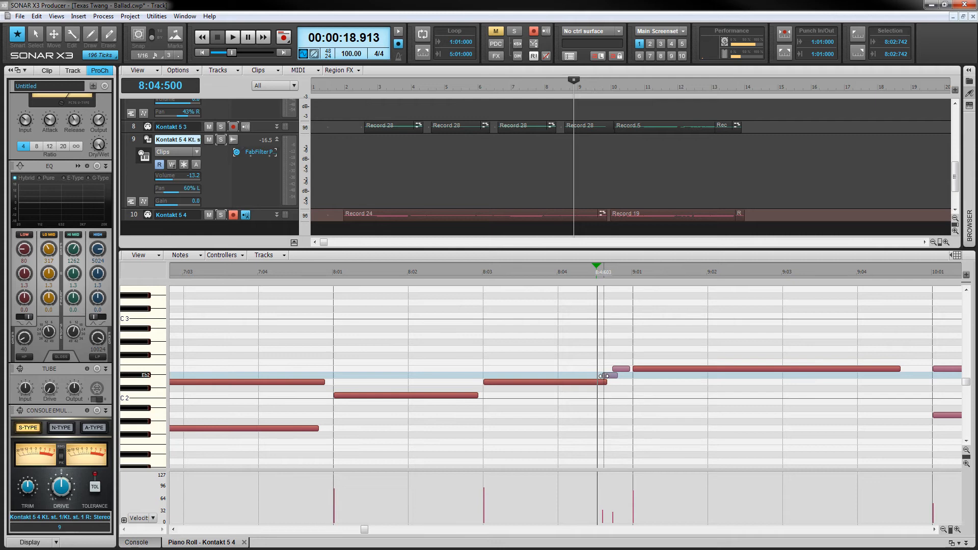
left_click_drag(602, 377, 610, 386)
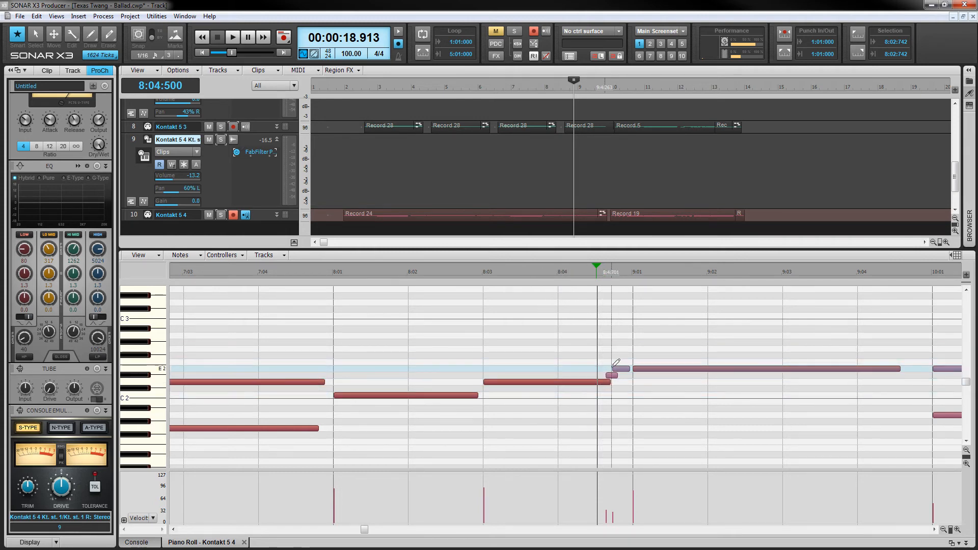
- Solo the Kontakt 5 4 instrument track and play the walk-up into bar 9 from just before 8:03
left_click(475, 347)
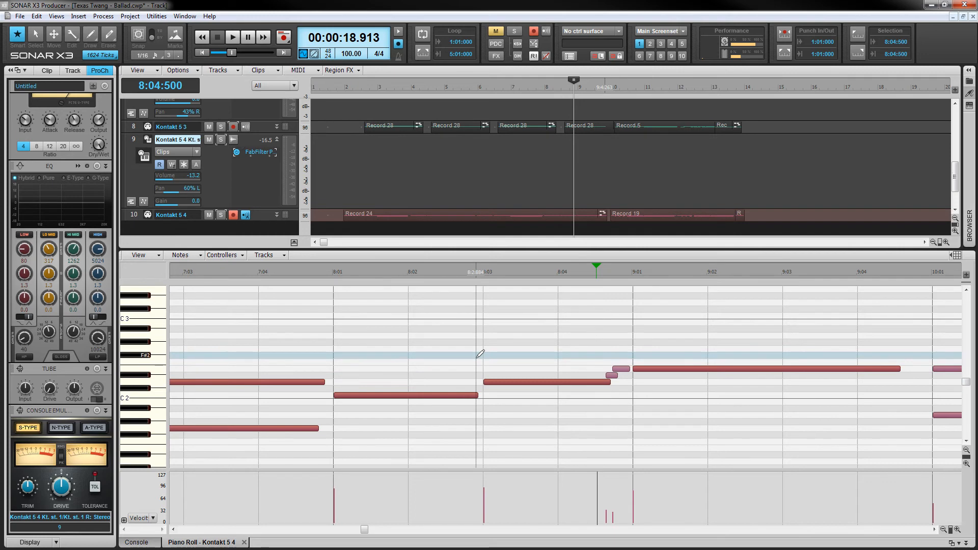
left_click(220, 140)
key("space")
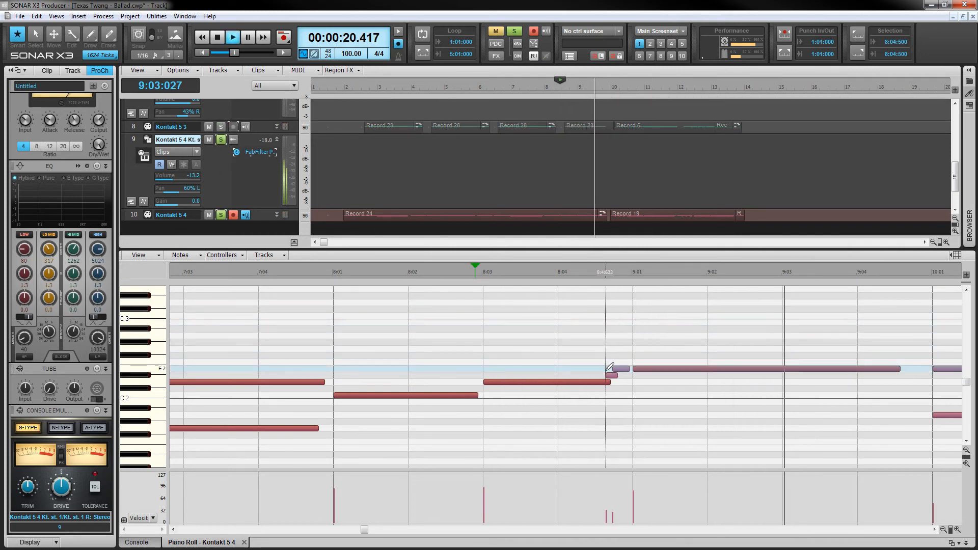
key("space")
- Start the short D#2 walk-up note earlier, shorten the preceding D2 note to overlap it only slightly, and play the passage back
mouse_move(605, 376)
left_mouse_down()
mouse_move(593, 381)
mouse_move(605, 384)
mouse_move(599, 389)
left_mouse_up()
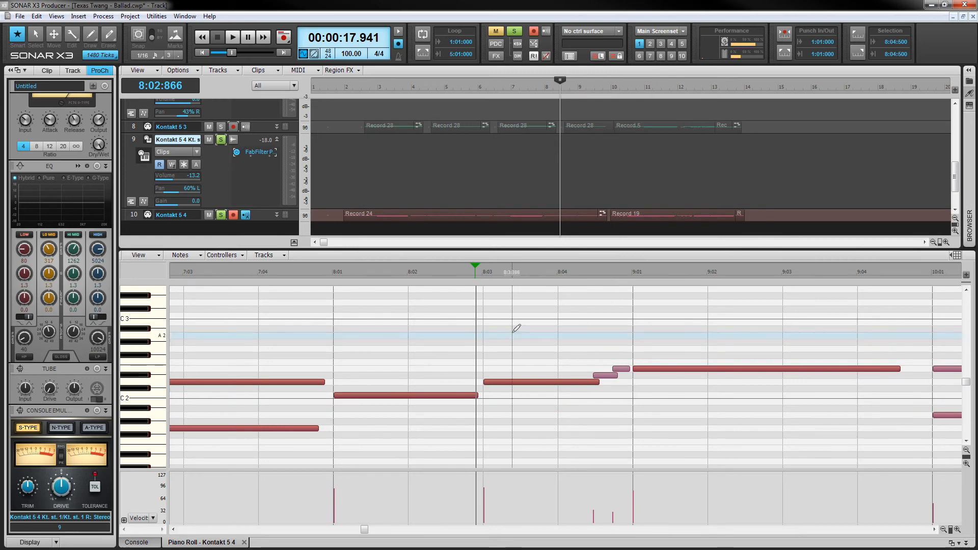
key("space")
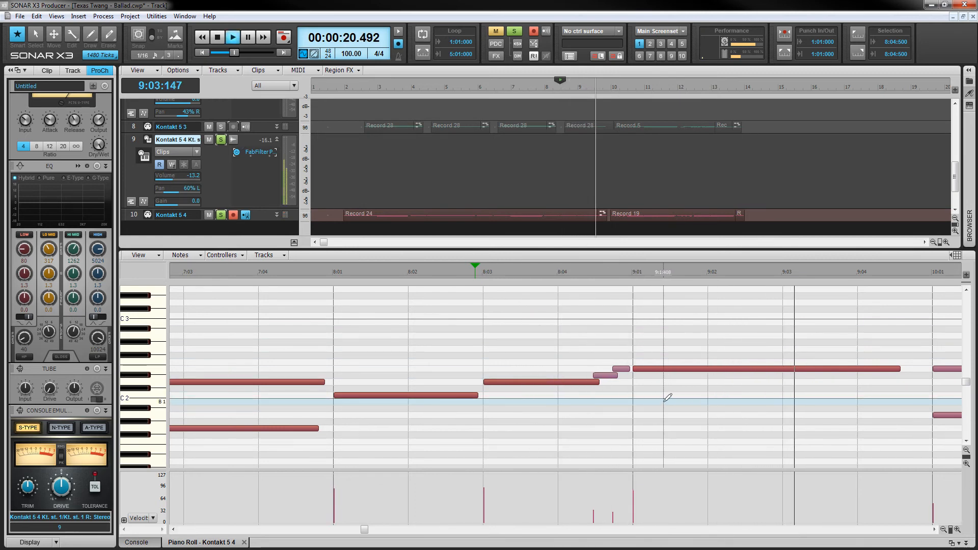
key("space")
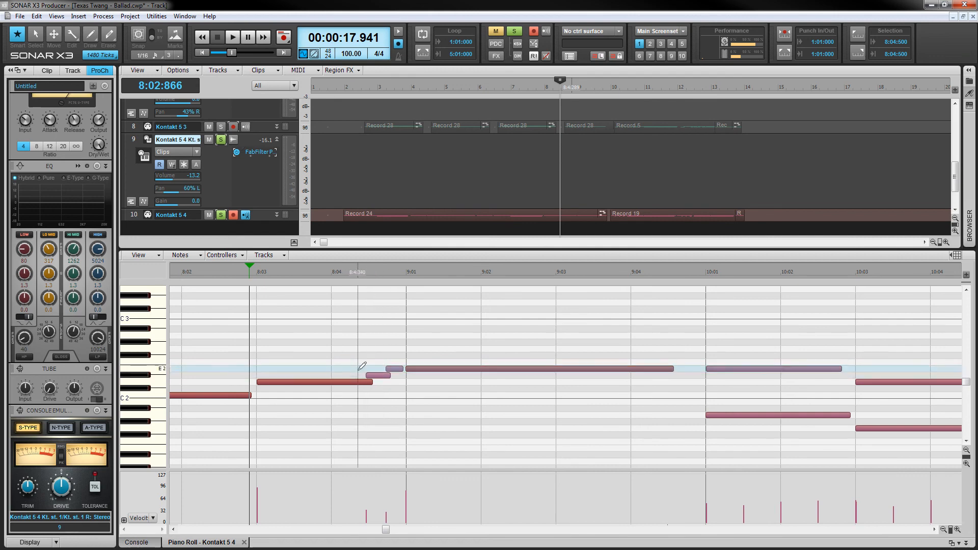
scroll(329, 425, "up", 3)
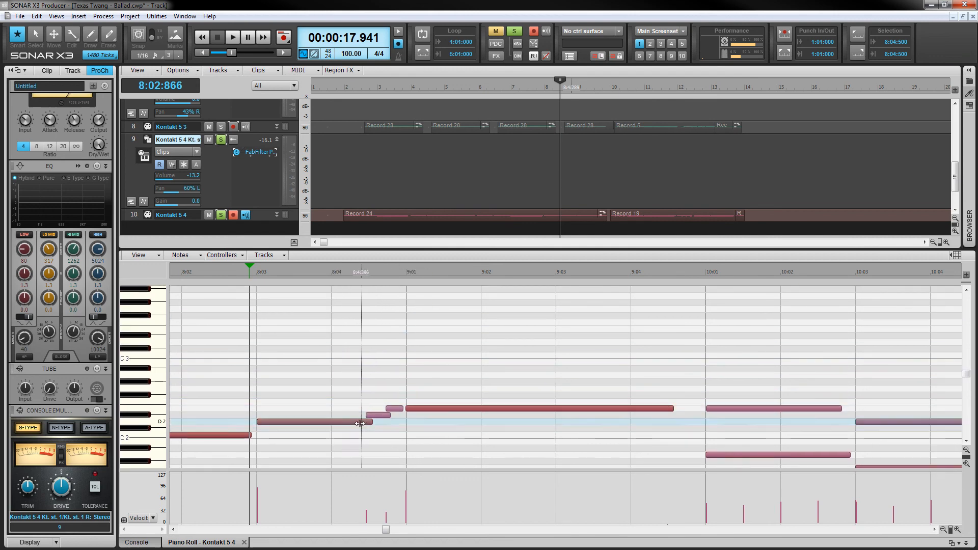